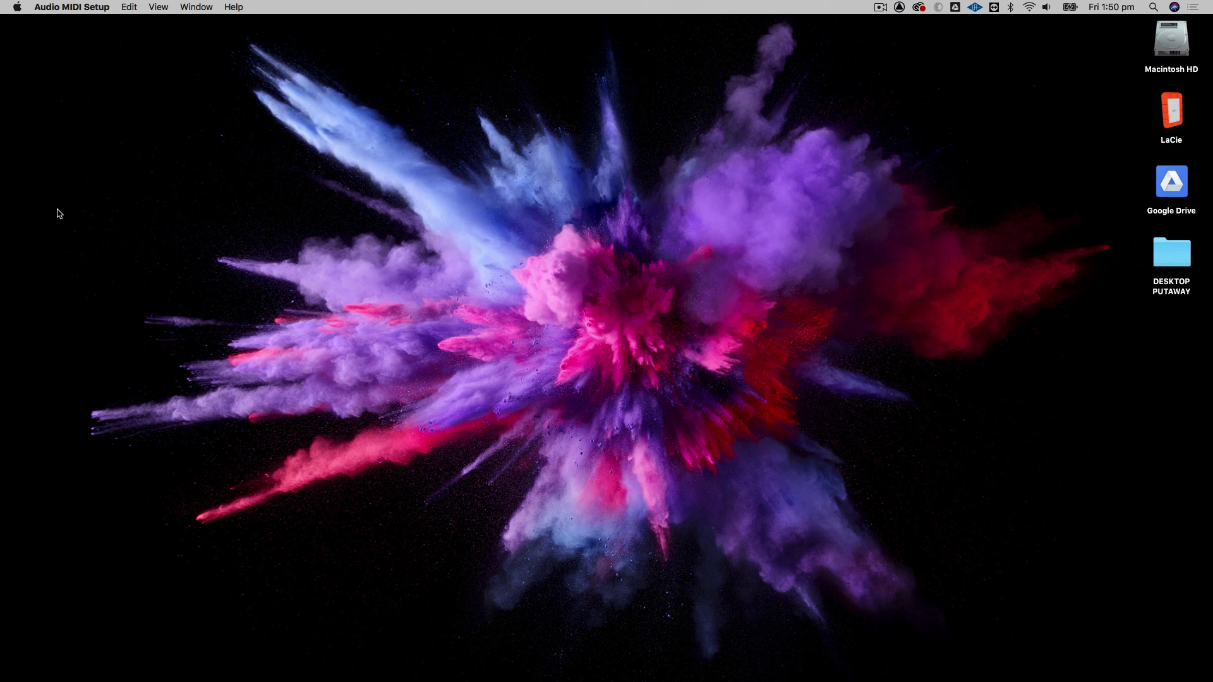
Make PreSonus AudioBox iOne the sound input device in System Preferences' Sound settings
click(17, 7)
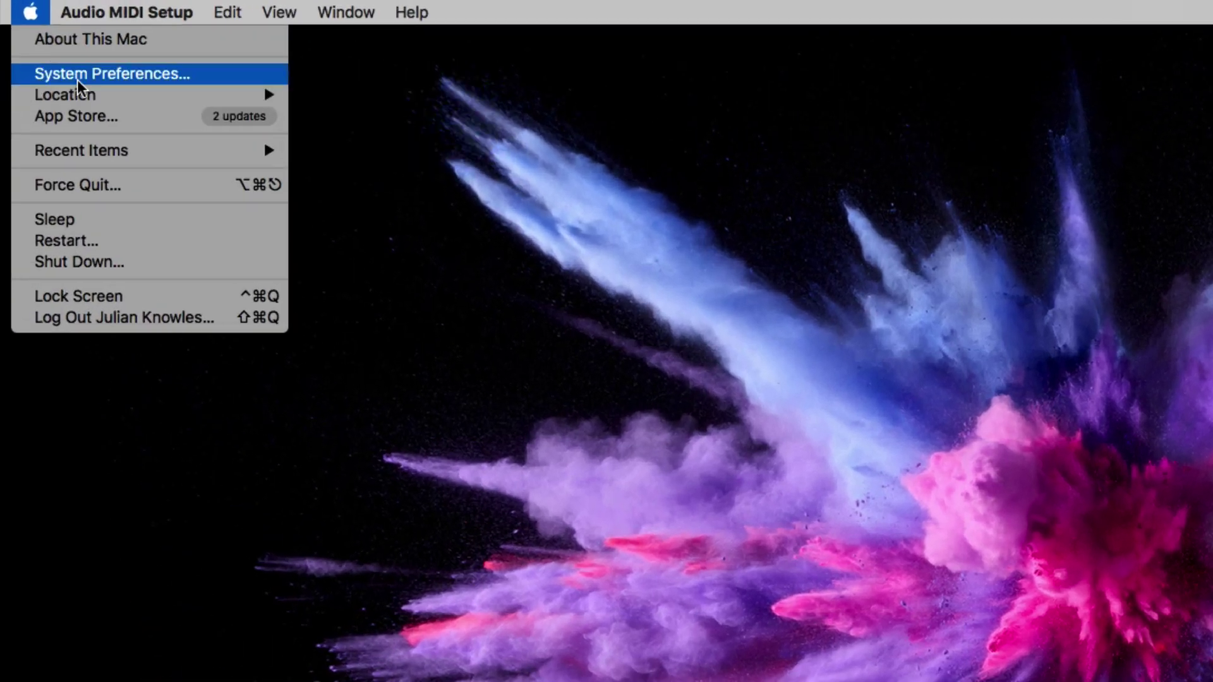
click(77, 80)
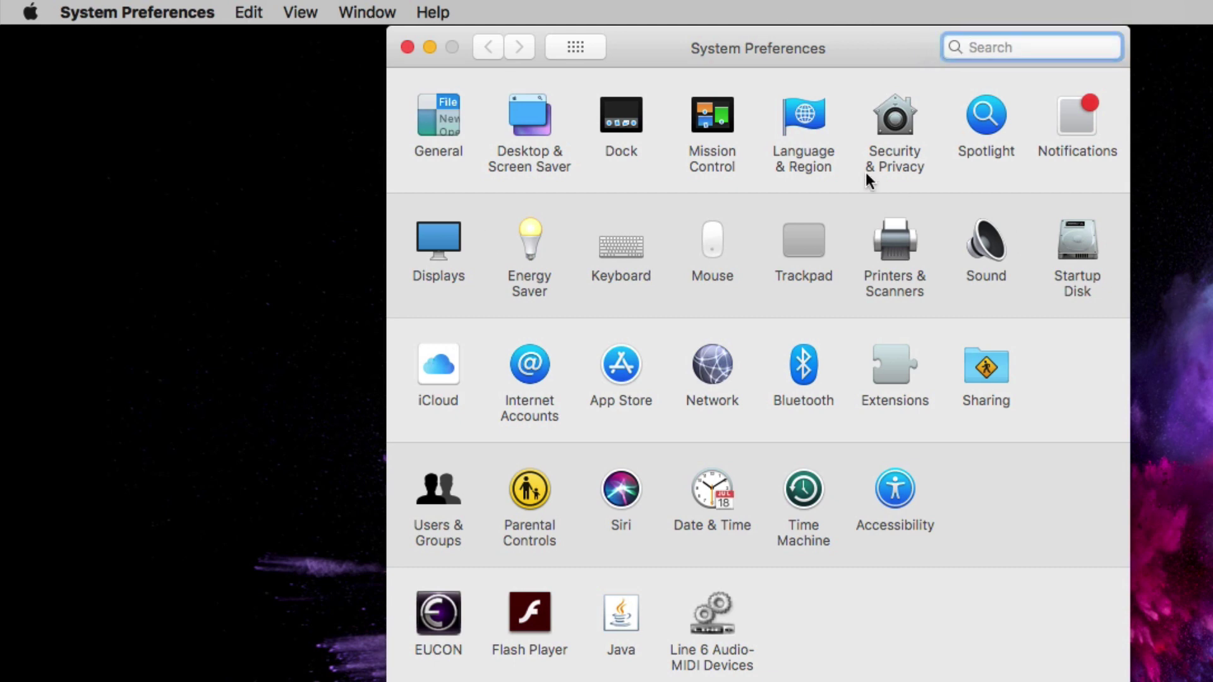
click(987, 246)
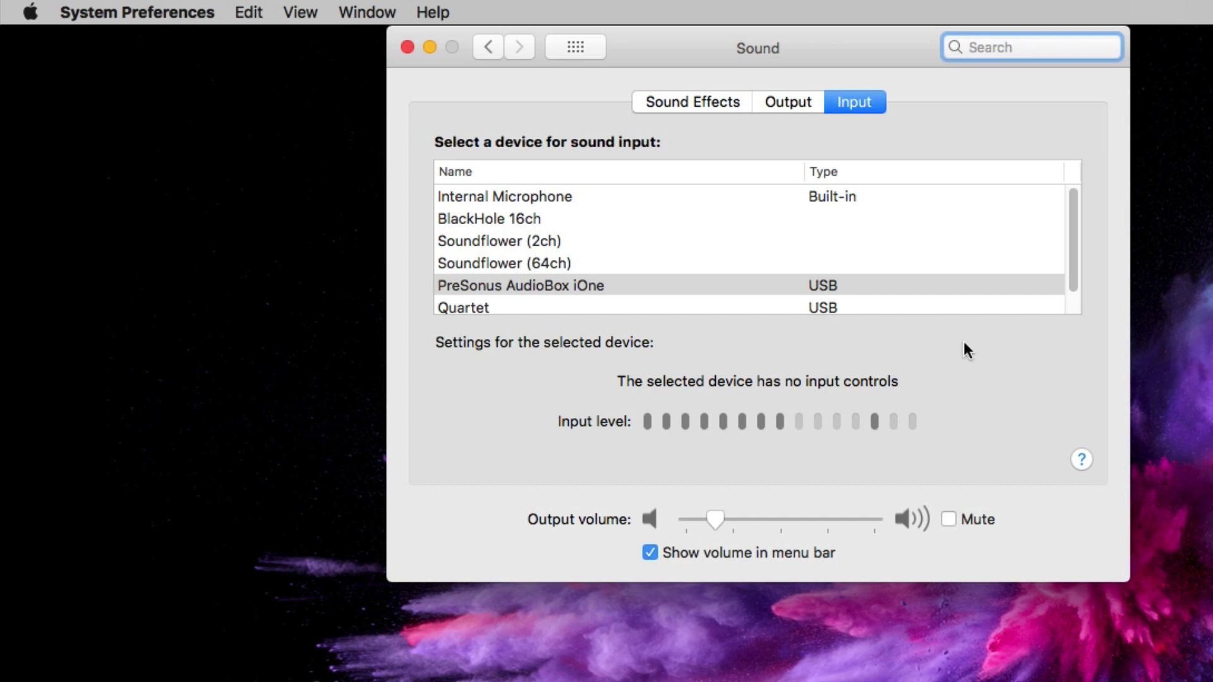
click(1119, 581)
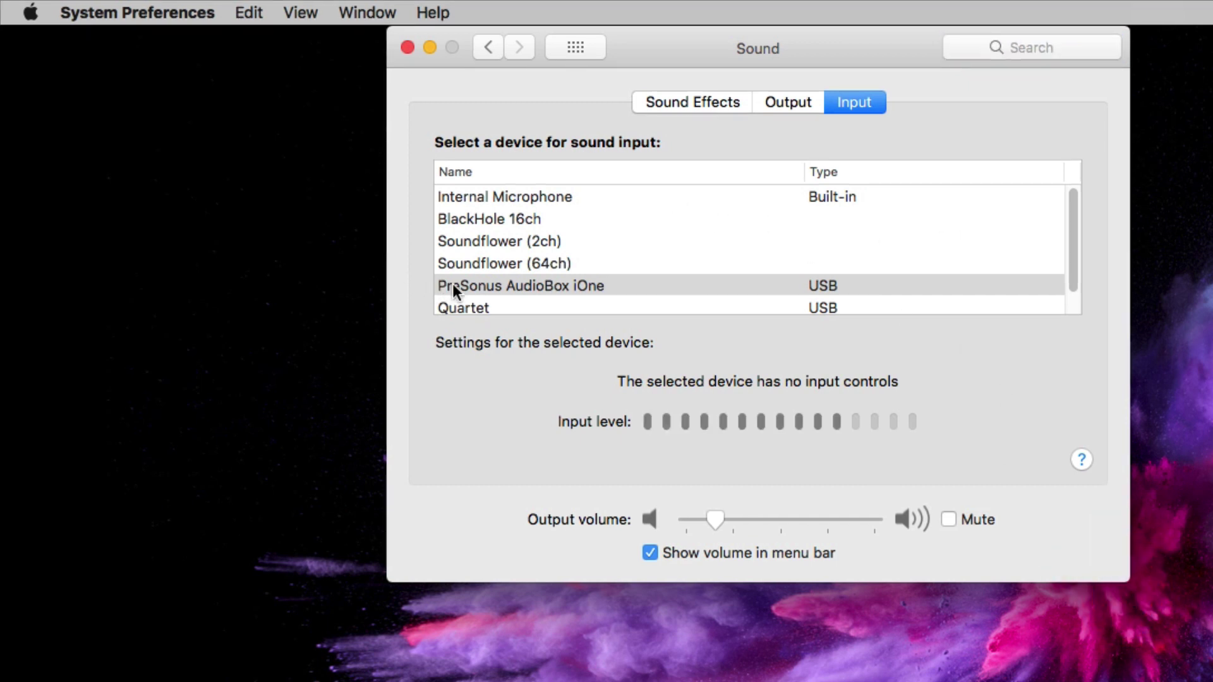
click(786, 105)
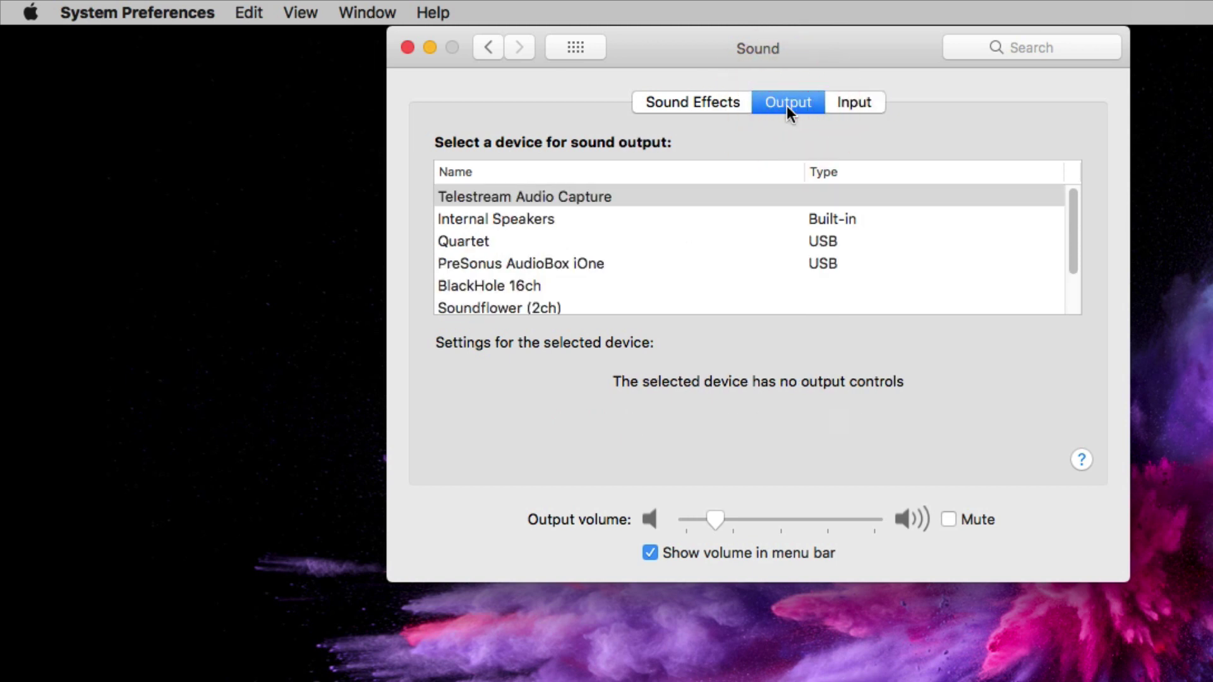
click(854, 107)
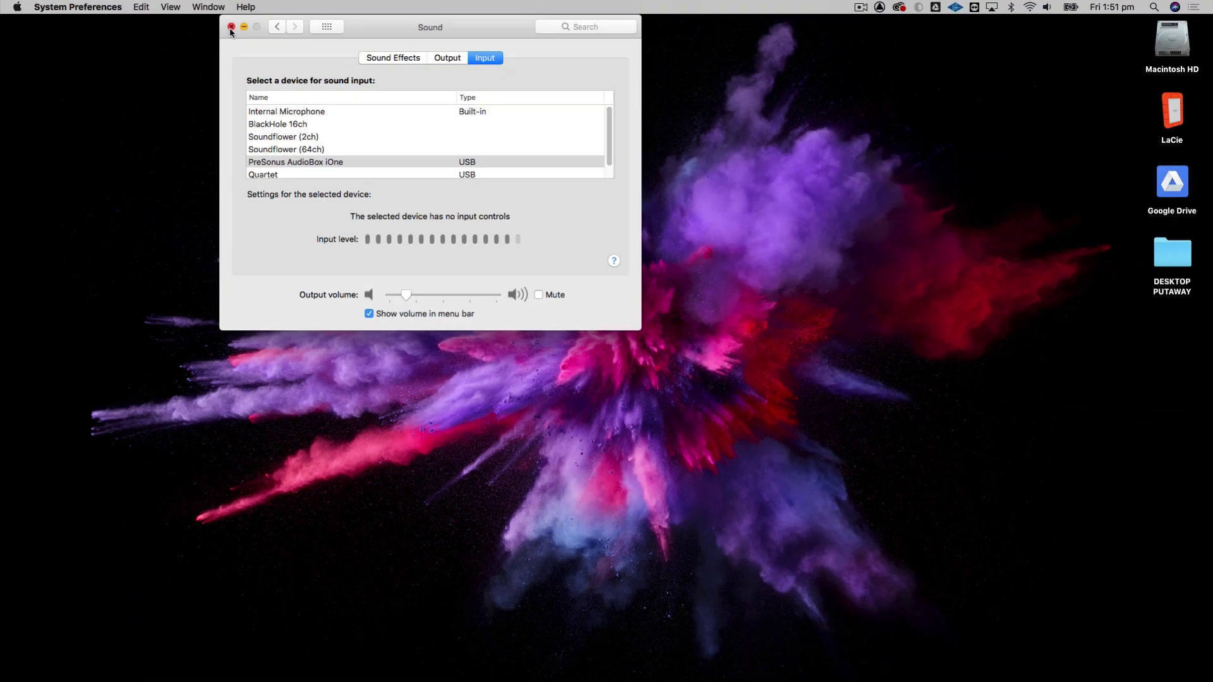
Close the Sound settings and launch Pro Tools from the Dock
click(231, 27)
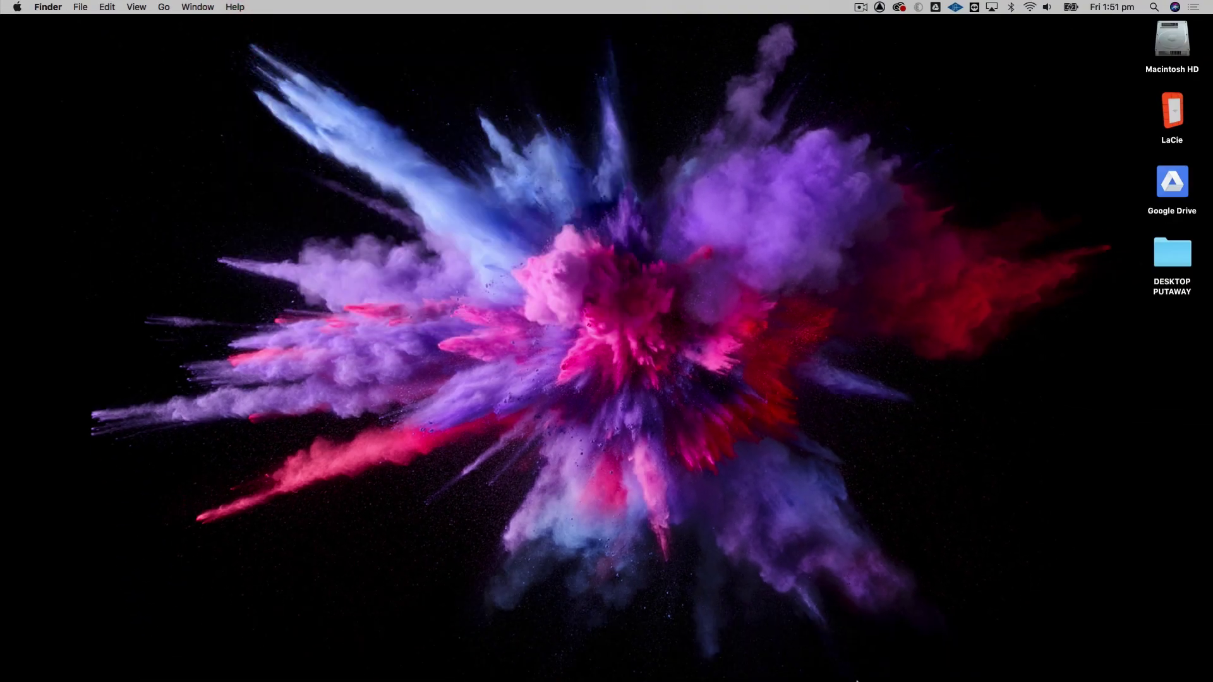
mouse_move(859, 677)
click(1072, 674)
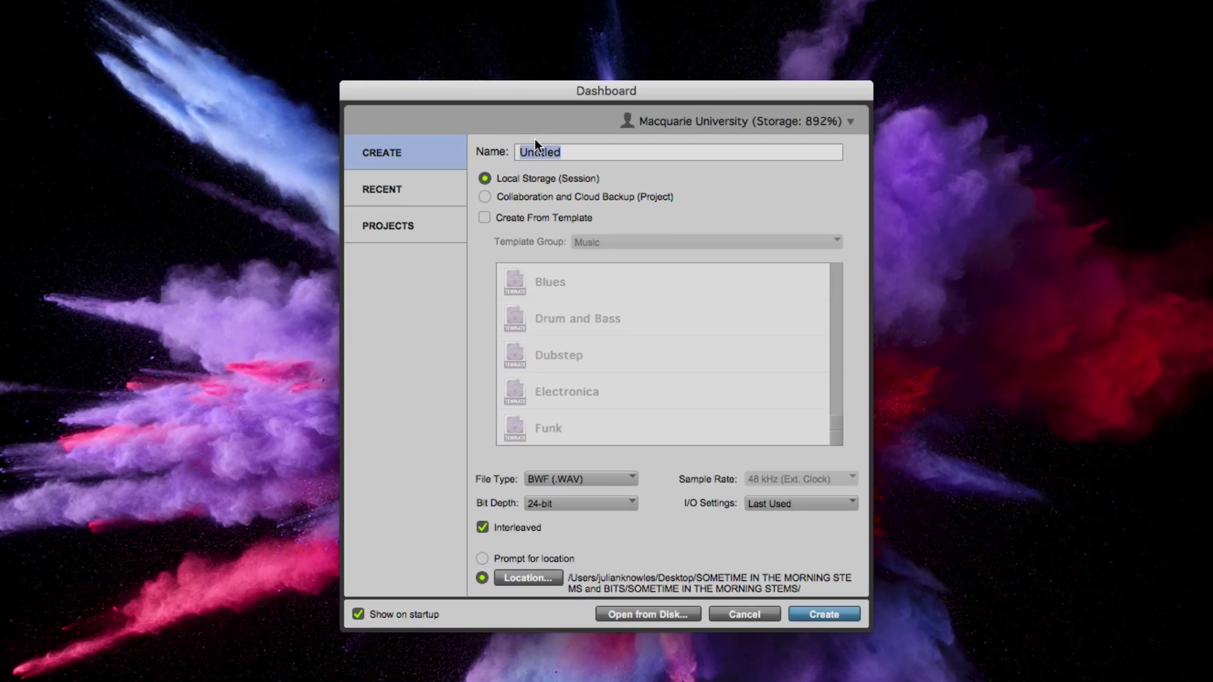
Name the new session 'TEST session' and set its save location to the Desktop
click(568, 150)
click(466, 138)
text(TEST session)
click(524, 578)
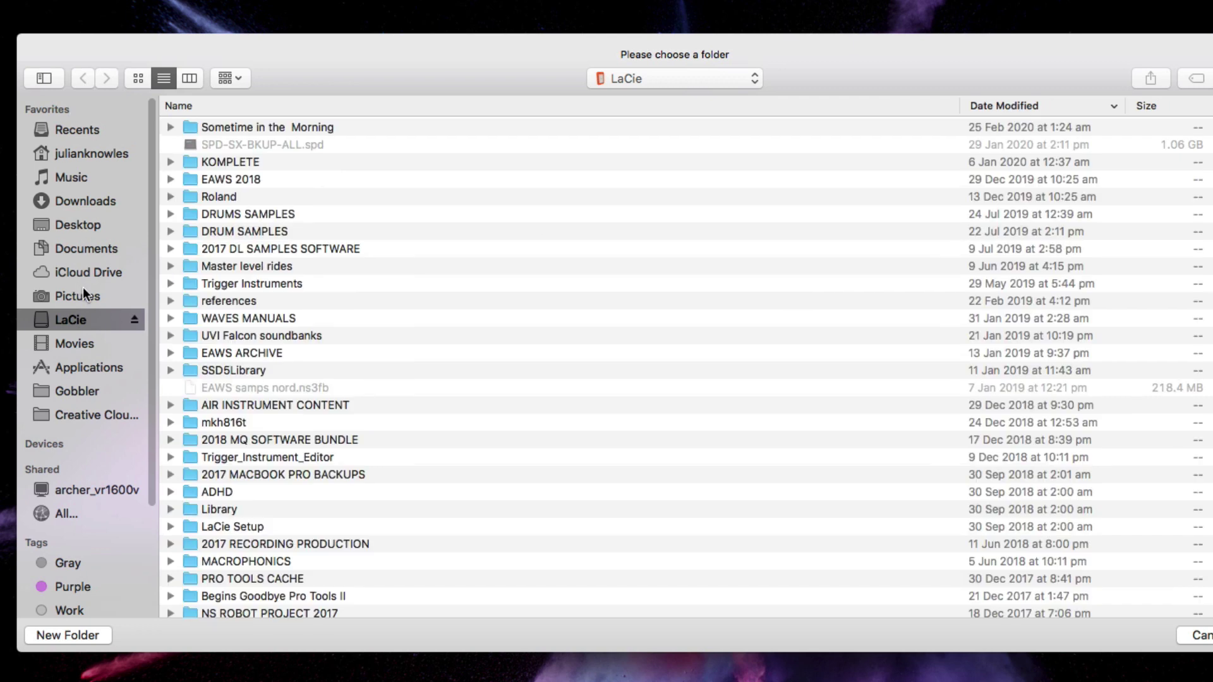
click(60, 224)
key(Return)
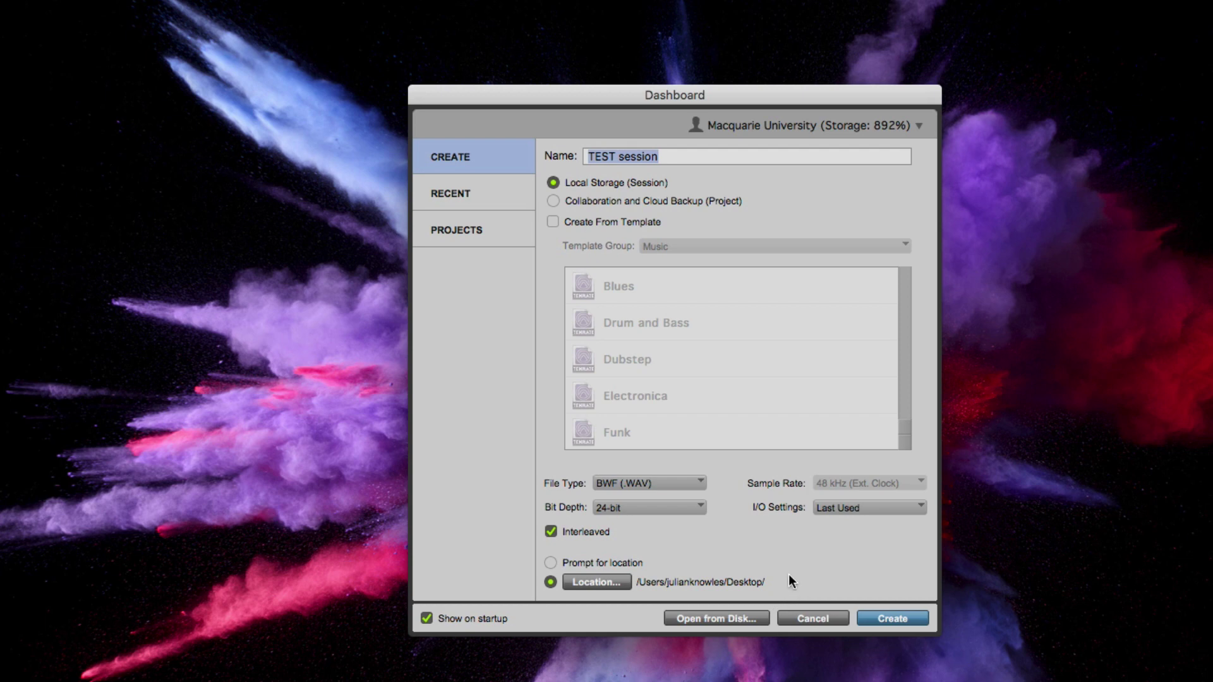
Create TEST session and switch its Playback Engine to PreSonus AudioBox iOne, accepting the session reopen
click(887, 618)
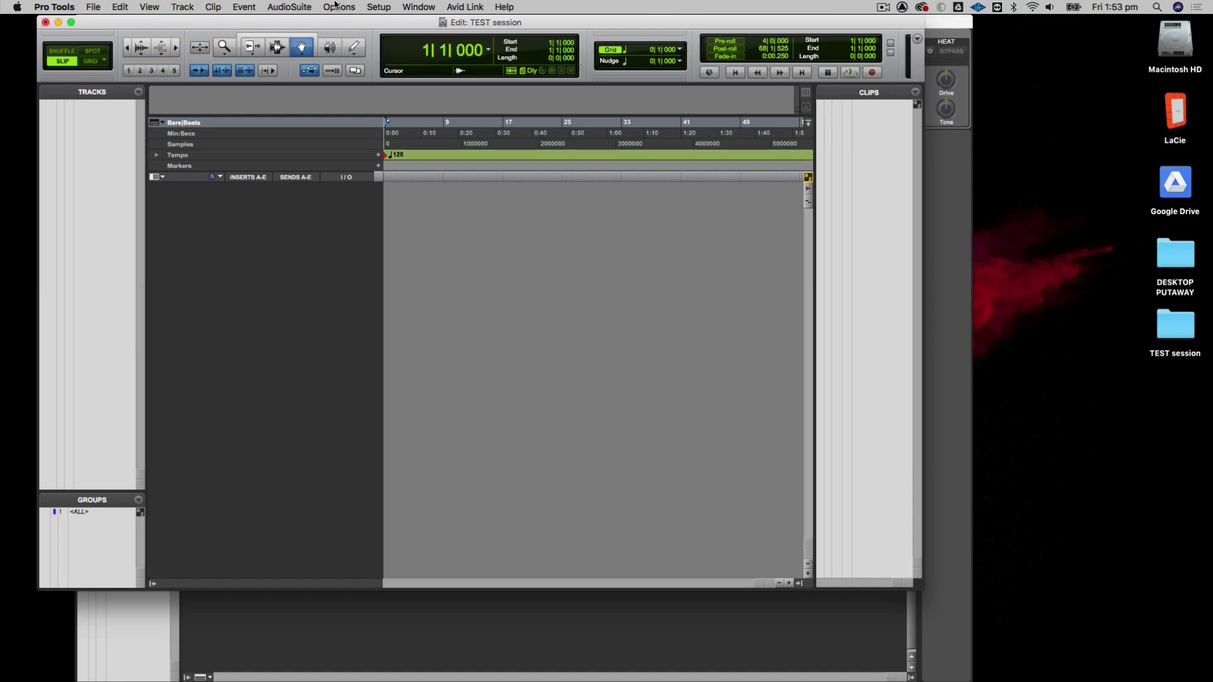
click(368, 5)
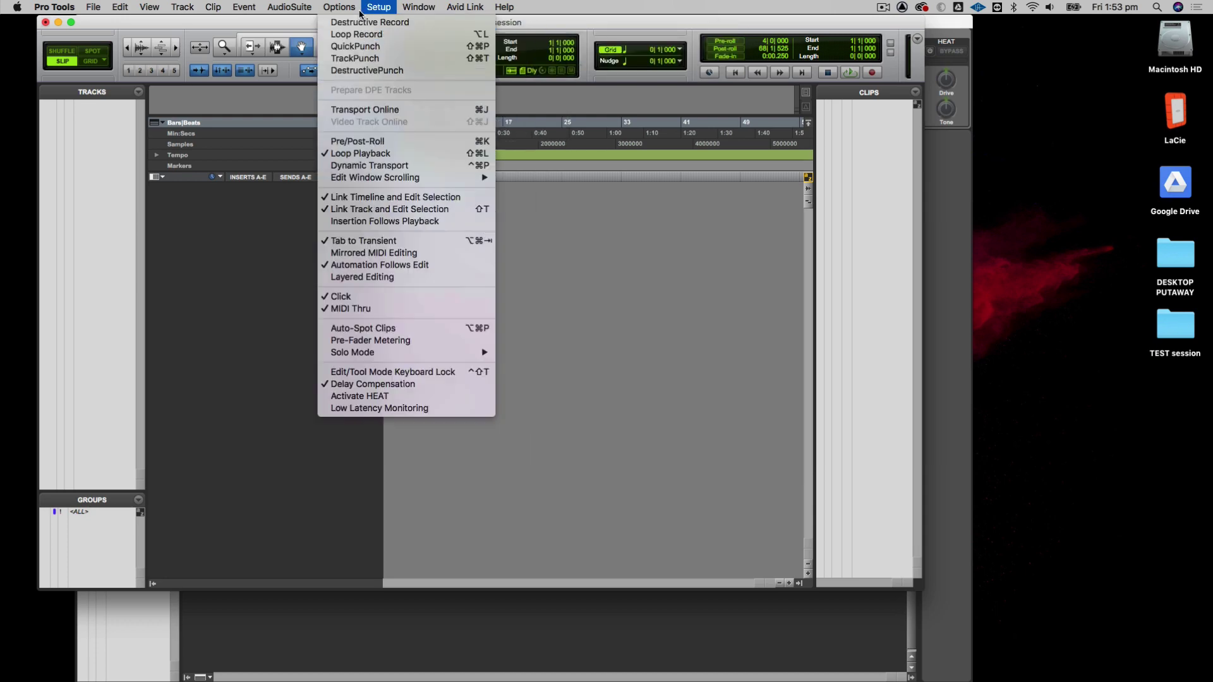
click(380, 35)
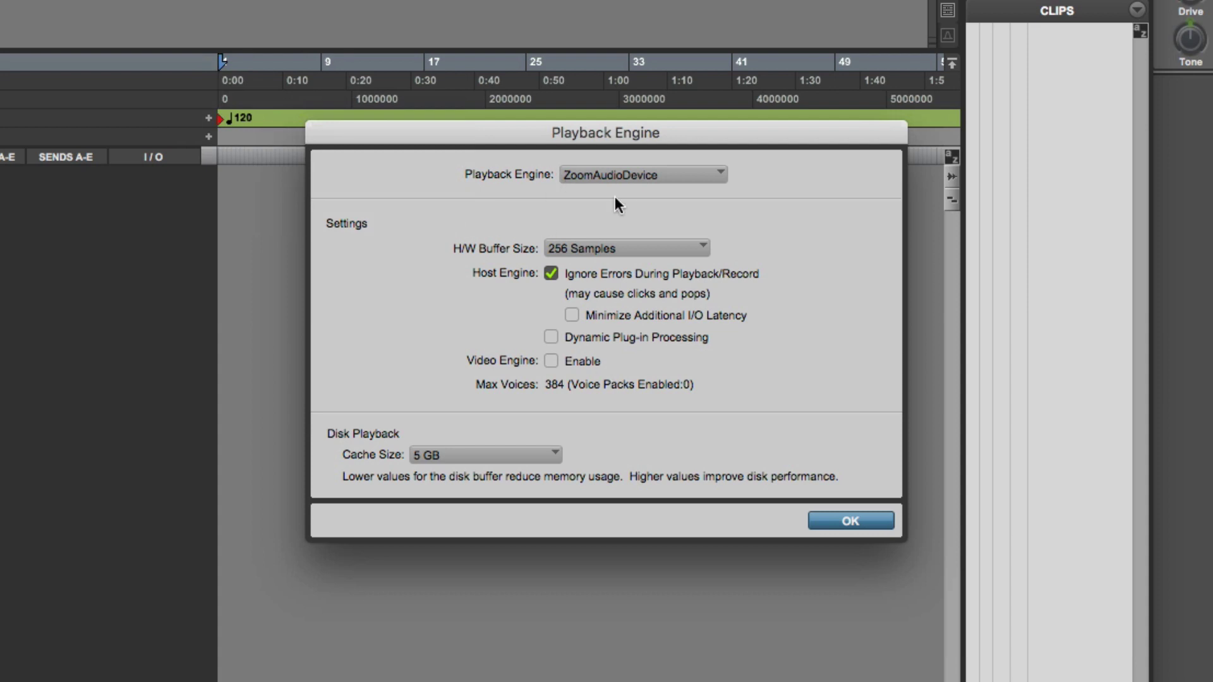
click(612, 180)
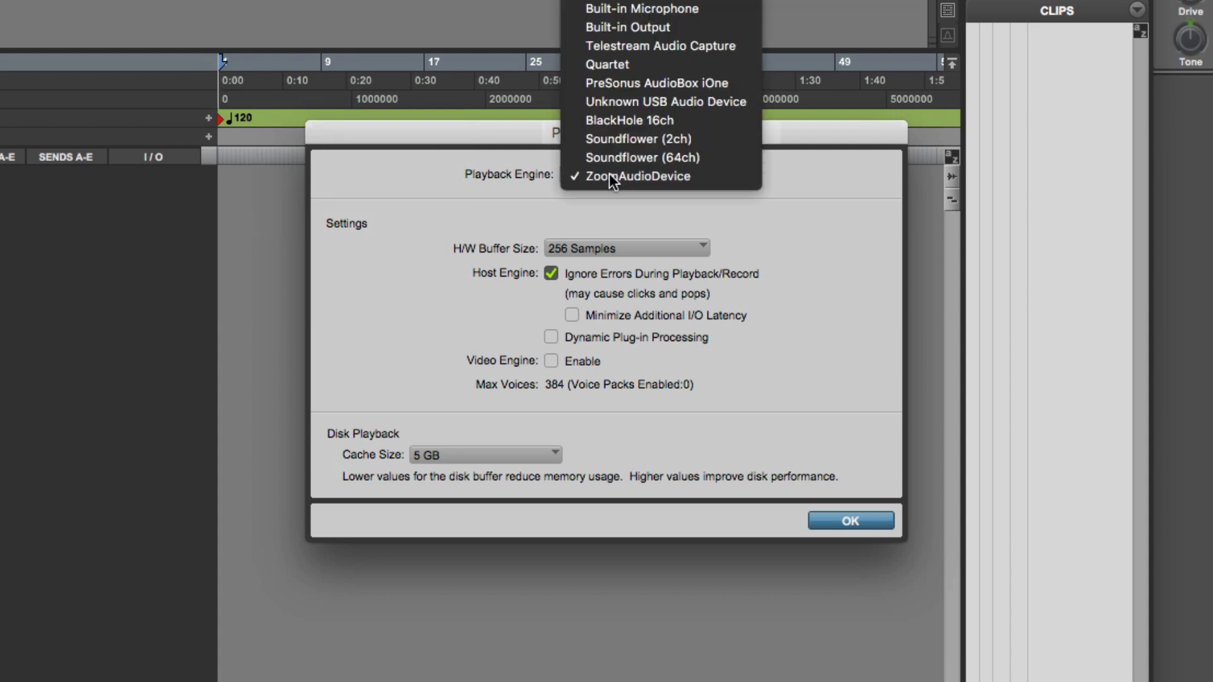
click(619, 83)
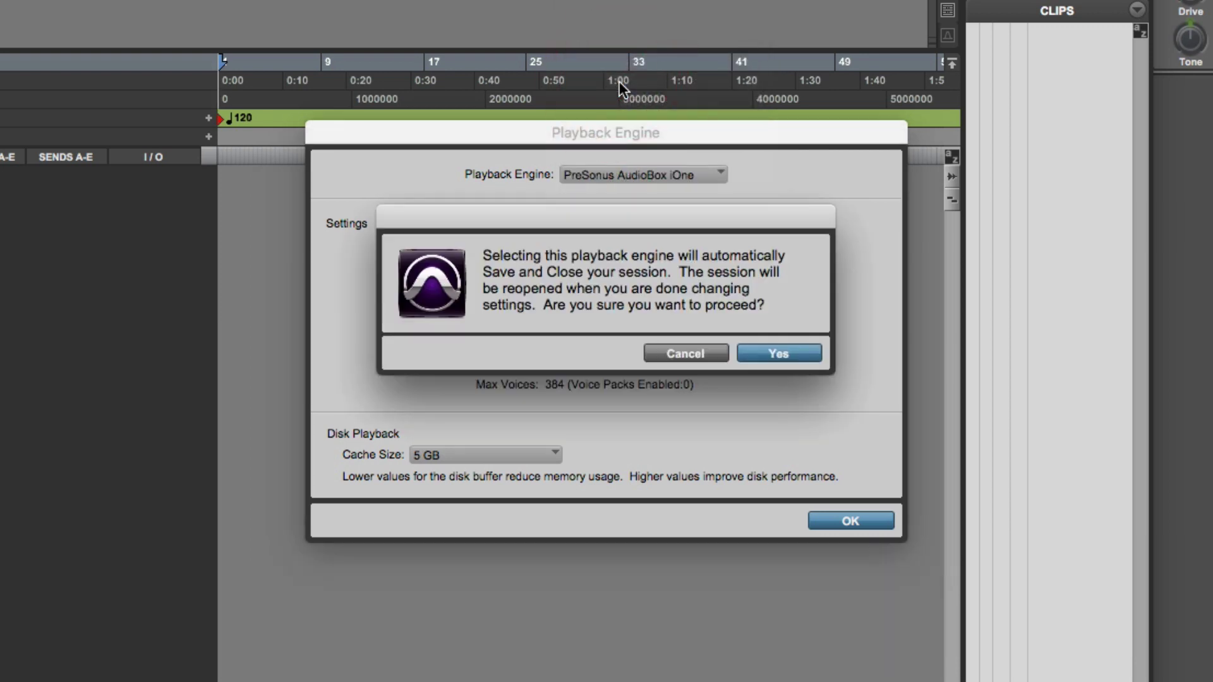
click(778, 352)
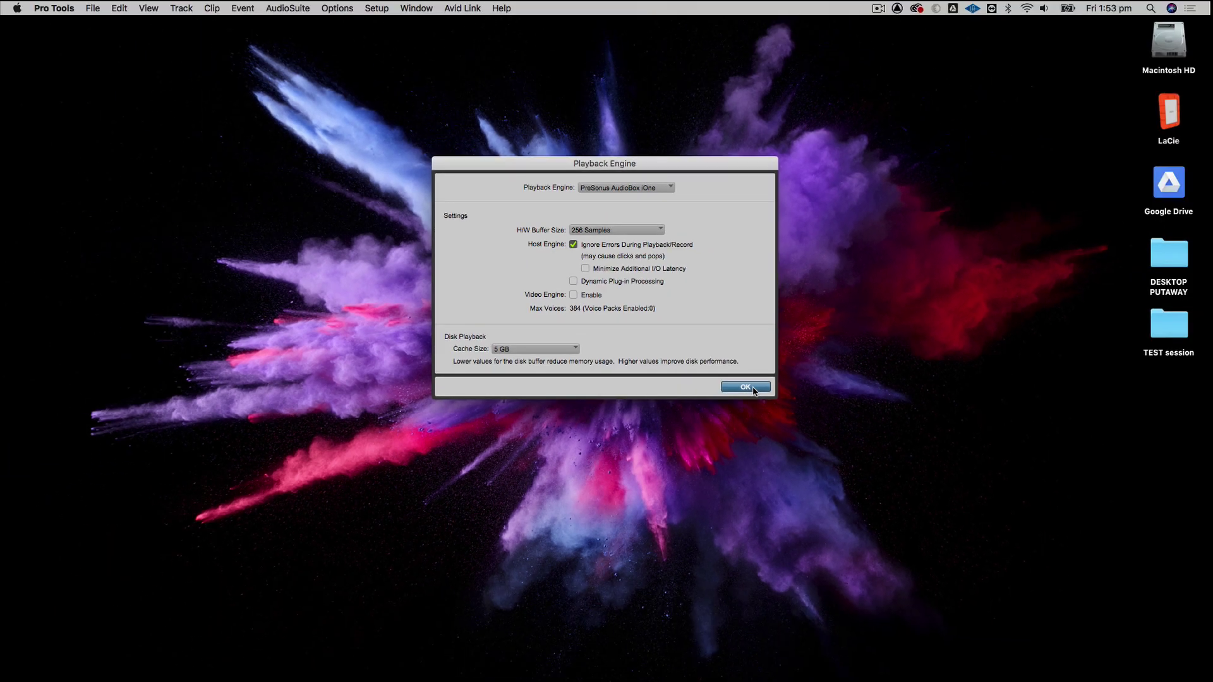
click(746, 386)
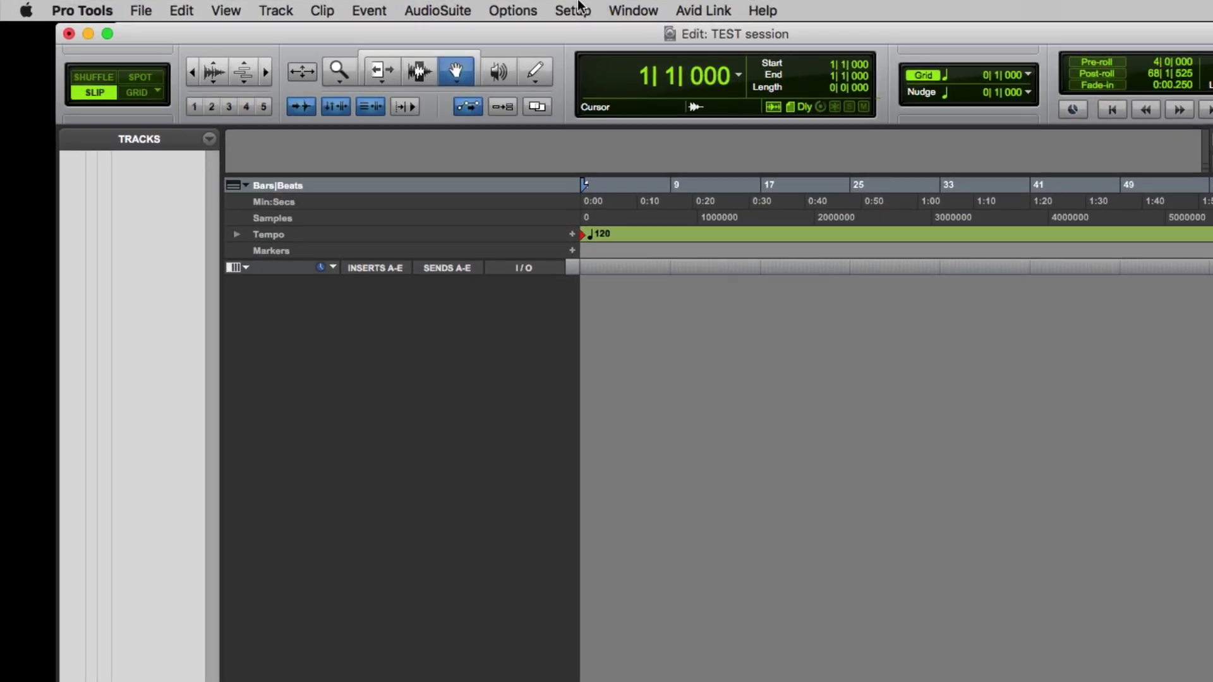
In Playback Engine, uncheck Ignore Errors During Playback/Record and enable Dynamic Plug-in Processing
click(378, 7)
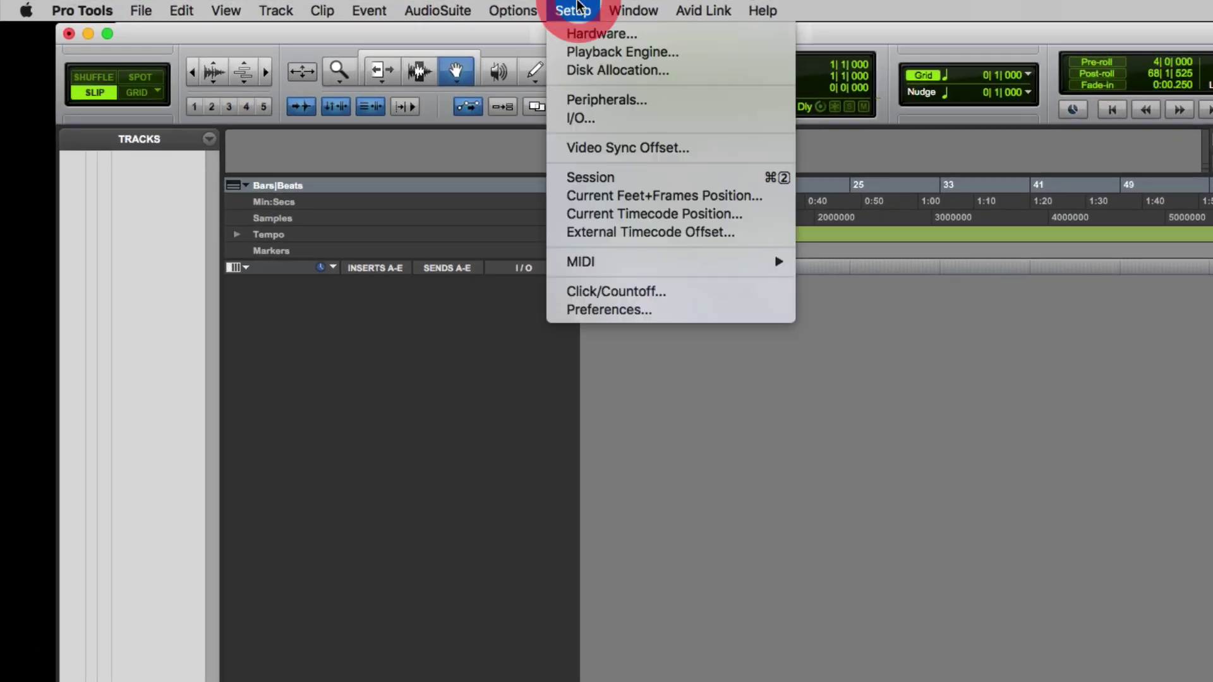
click(593, 50)
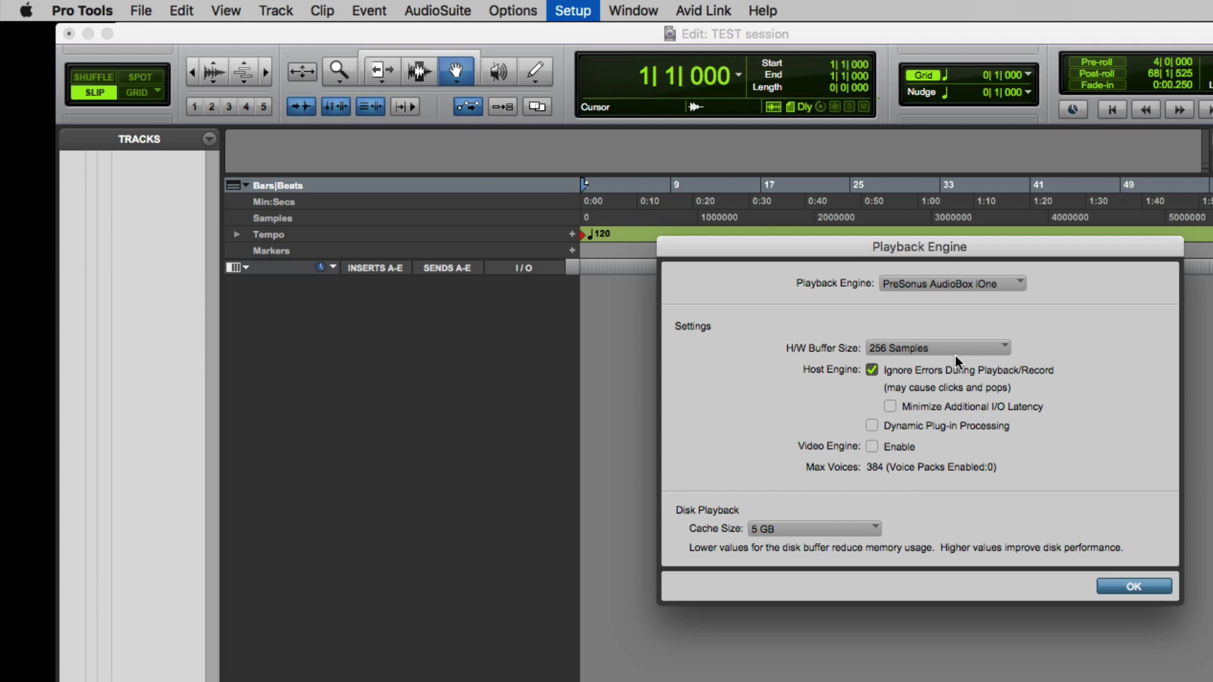
click(872, 373)
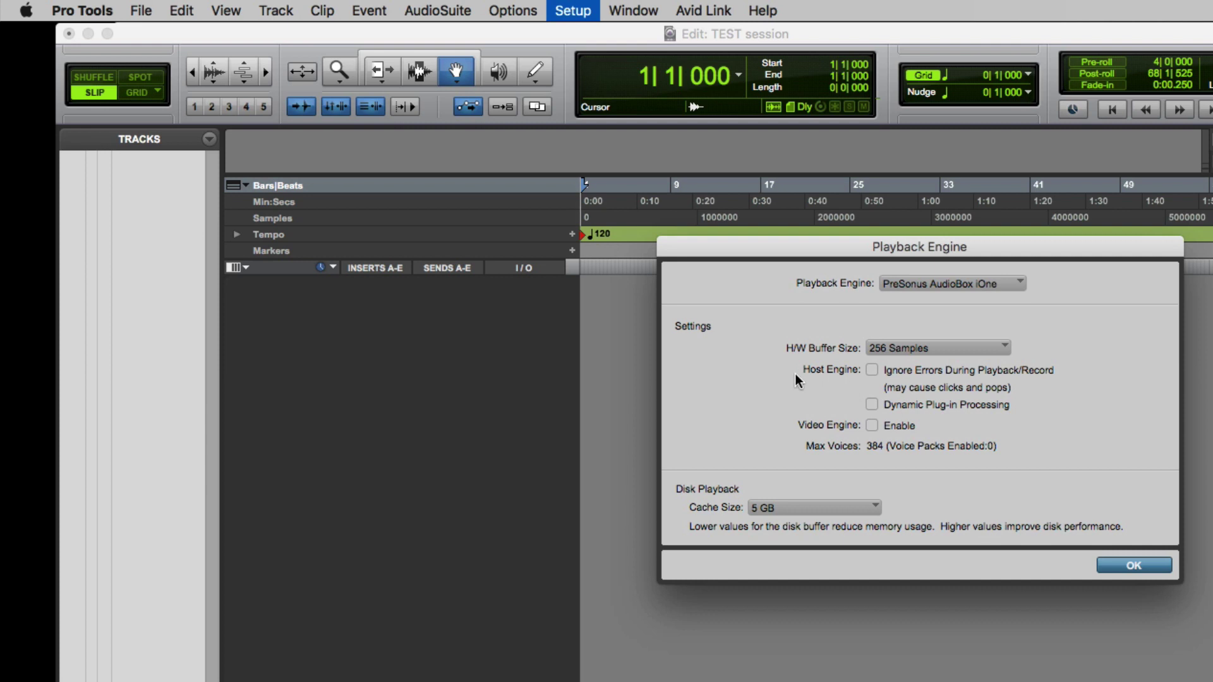
click(873, 405)
click(1132, 565)
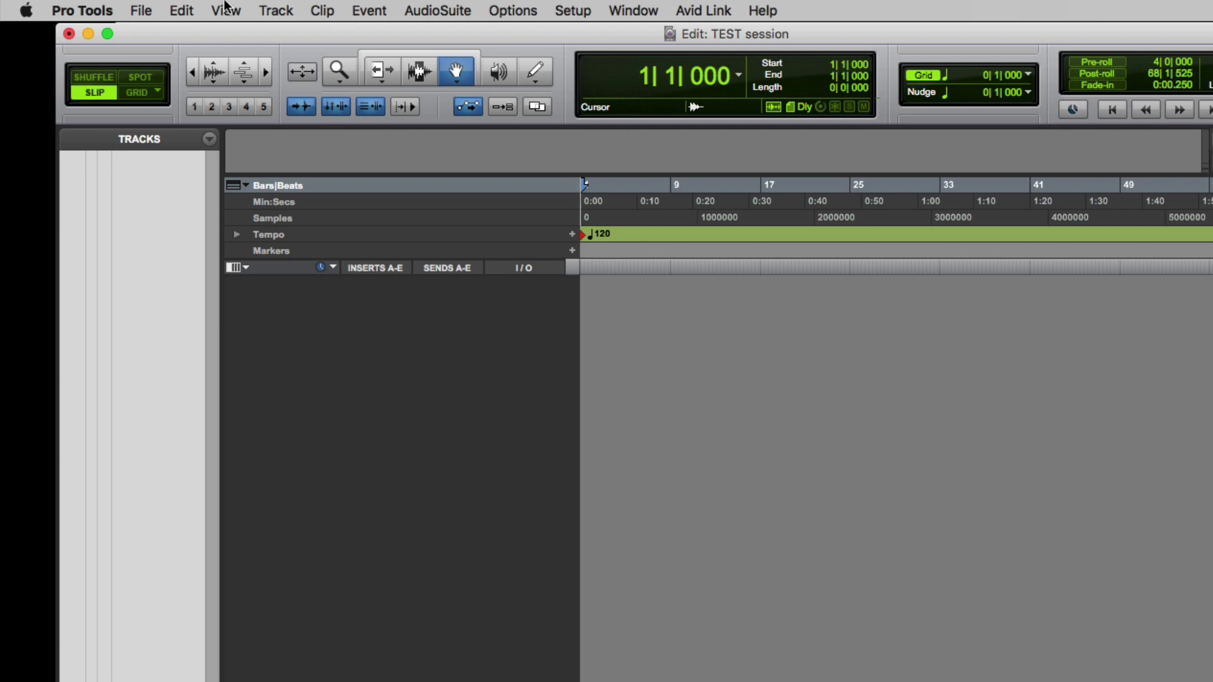
Create one mono audio track named 'Presonus Test'
click(275, 9)
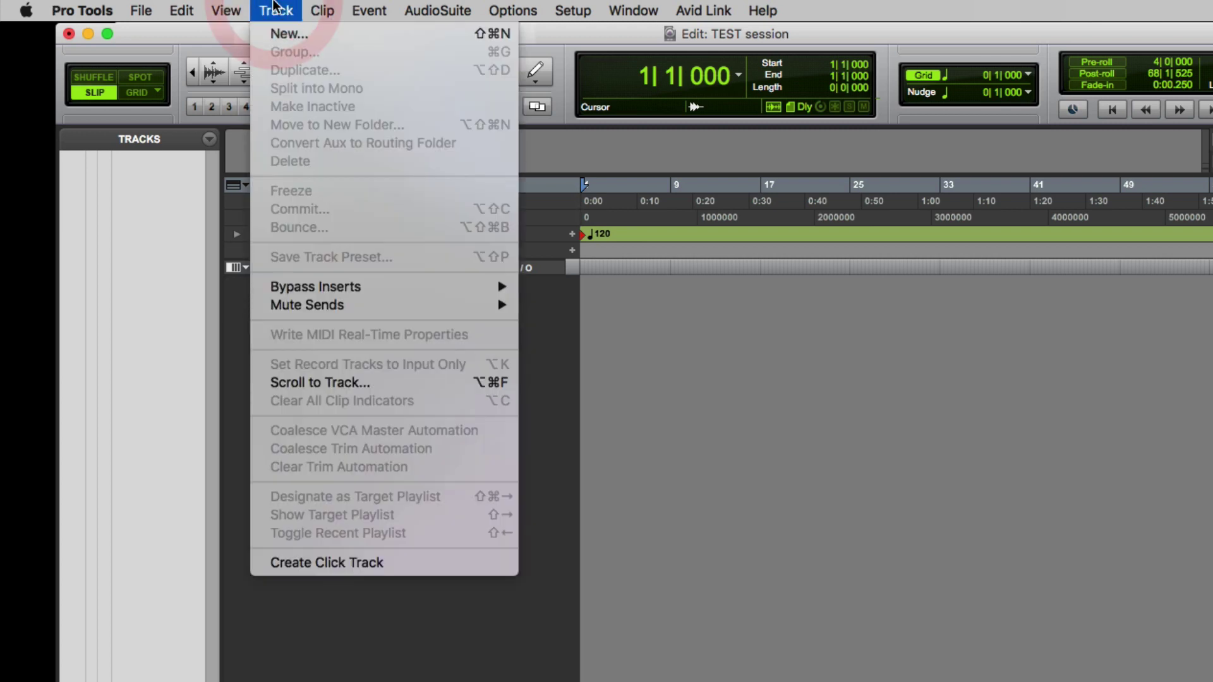
click(275, 33)
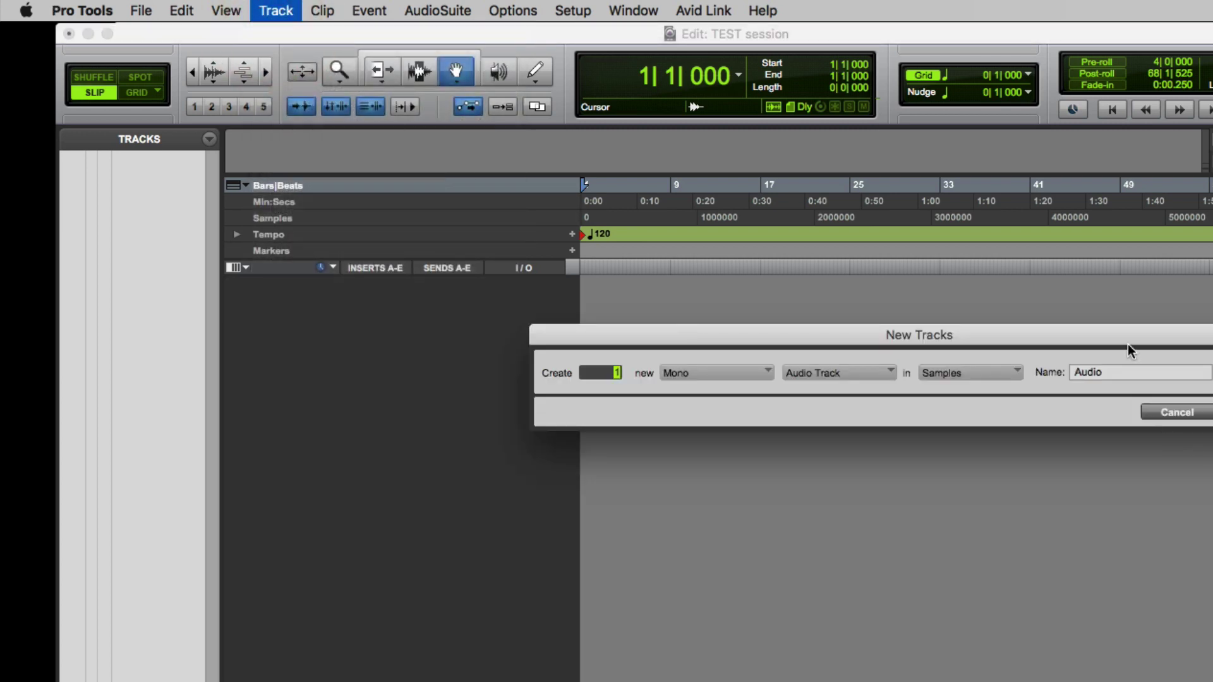
double_click(1128, 372)
text(Presonus Test)
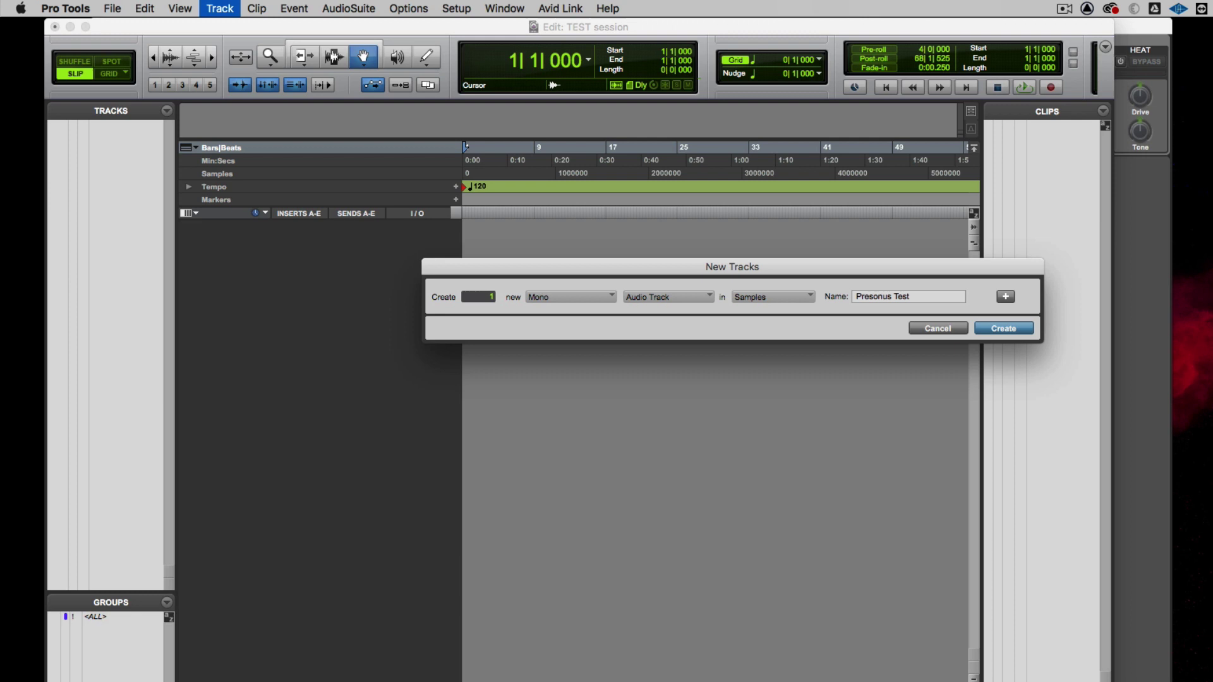
key(Return)
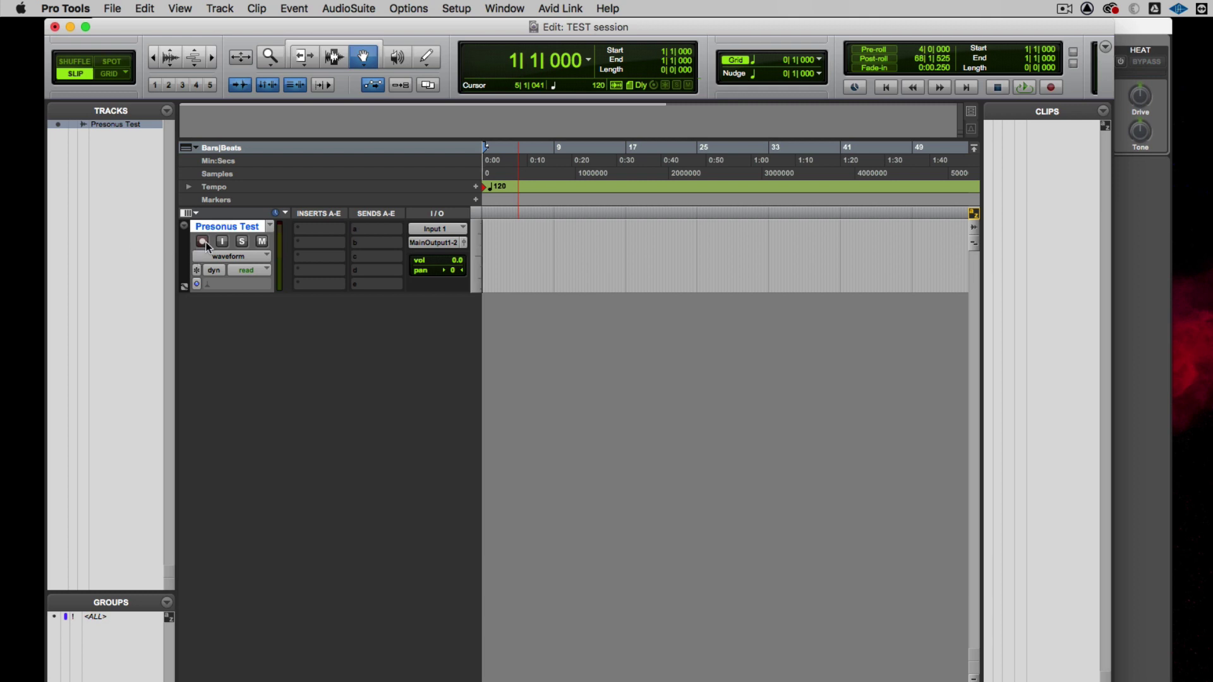
Set the Presonus Test track input to Input 1 (Mono) and arm it for recording
click(413, 230)
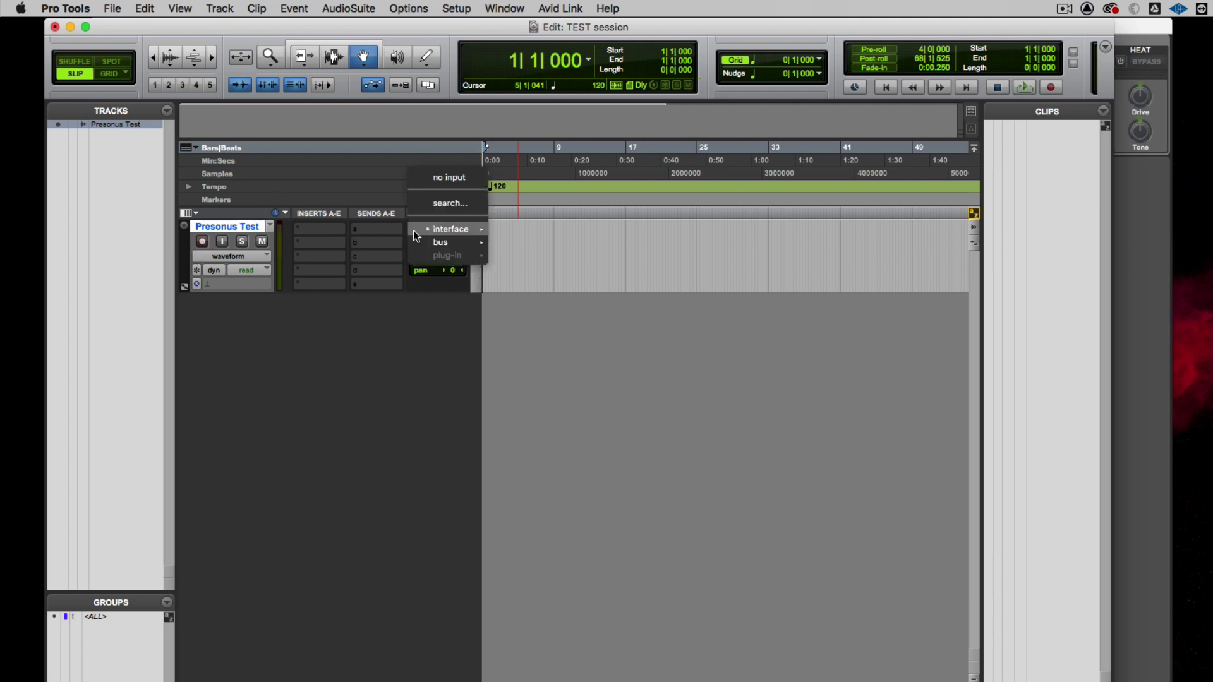
mouse_move(413, 230)
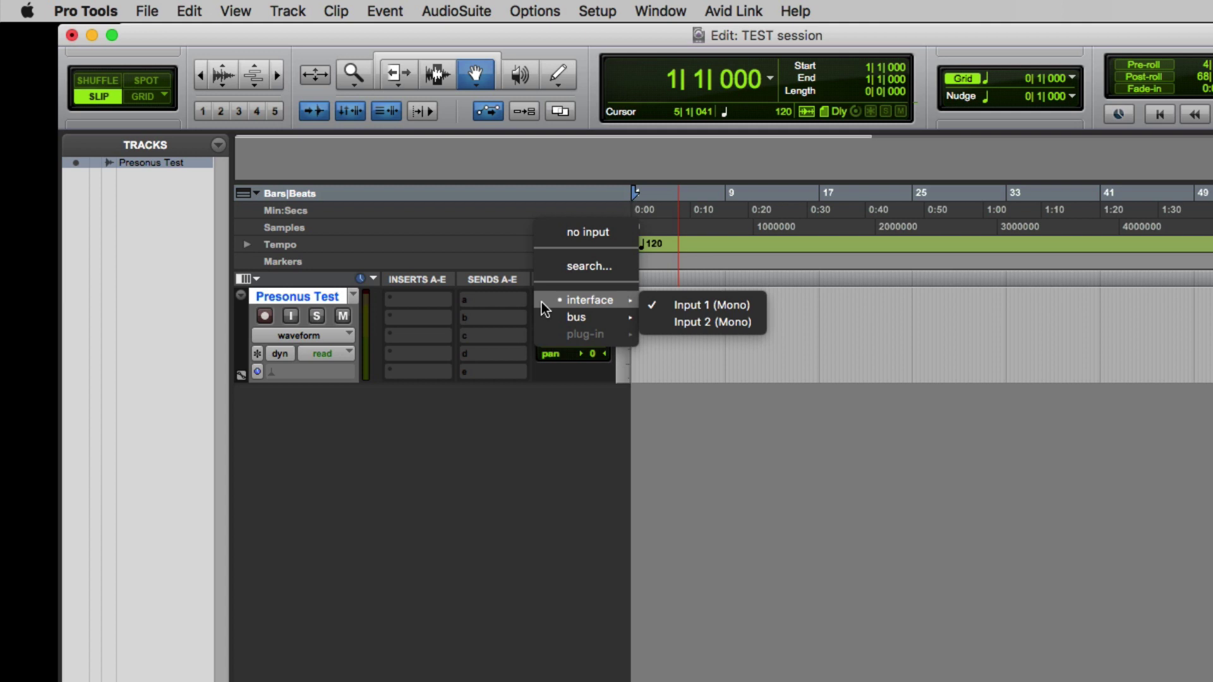
click(693, 303)
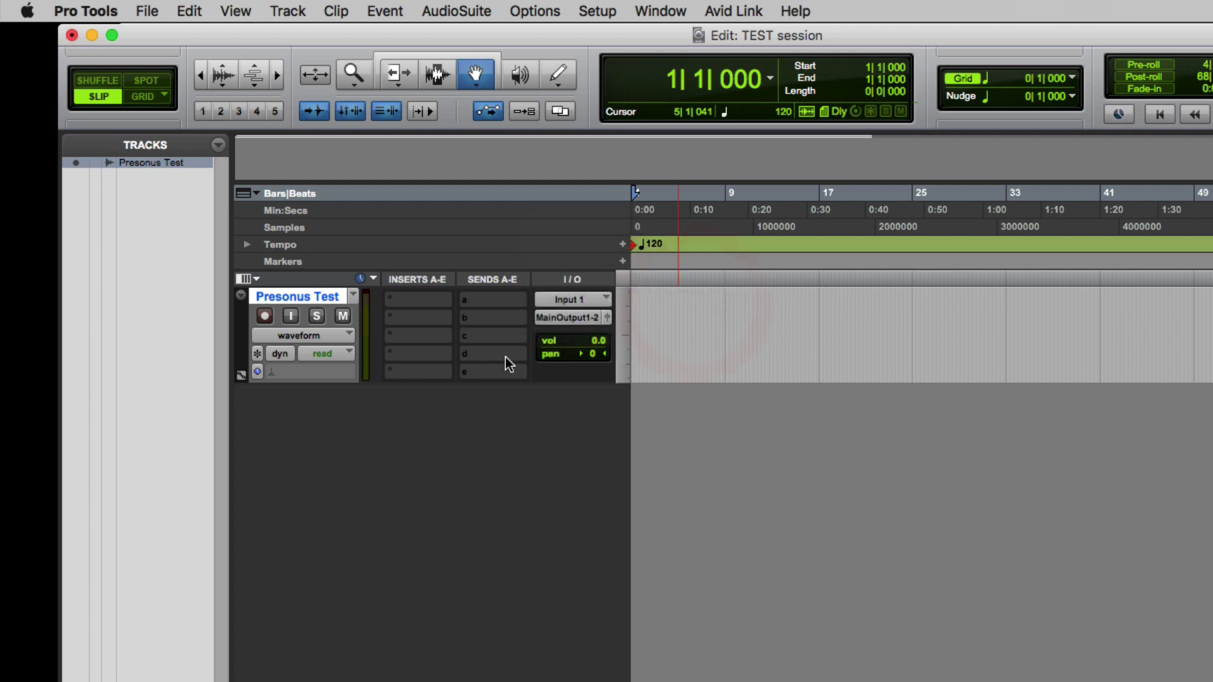
click(265, 317)
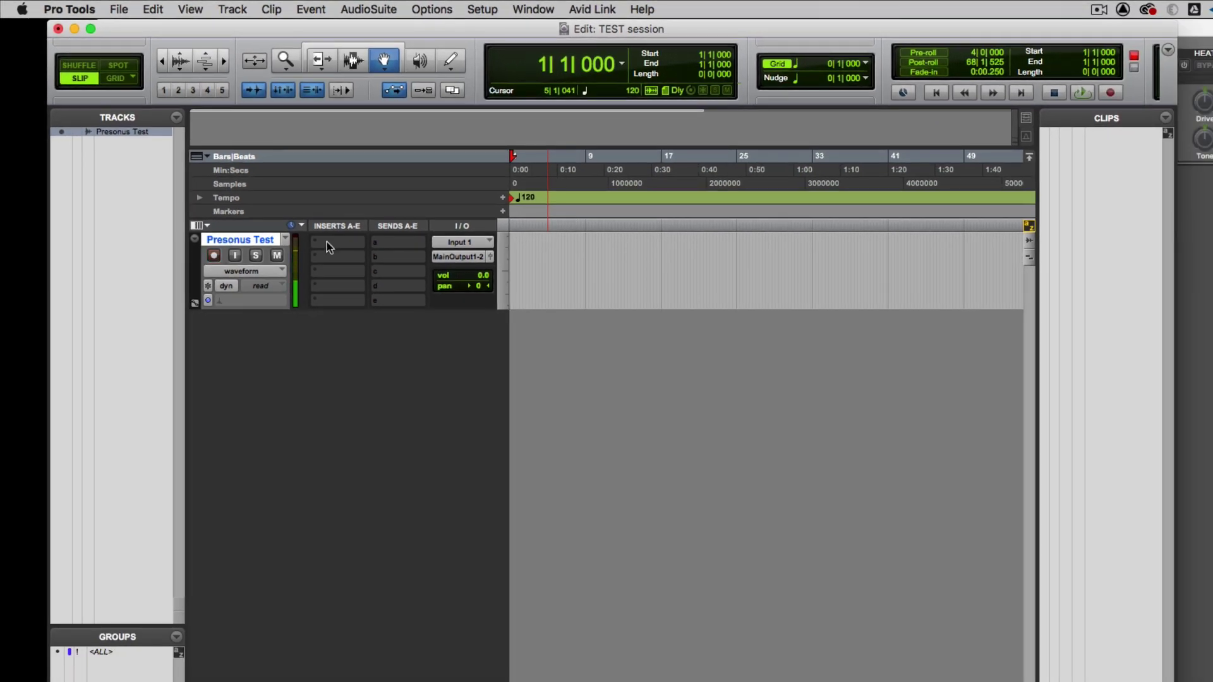
Record about 13 bars onto the Presonus Test track, producing clip Presonus Test_01
click(1109, 93)
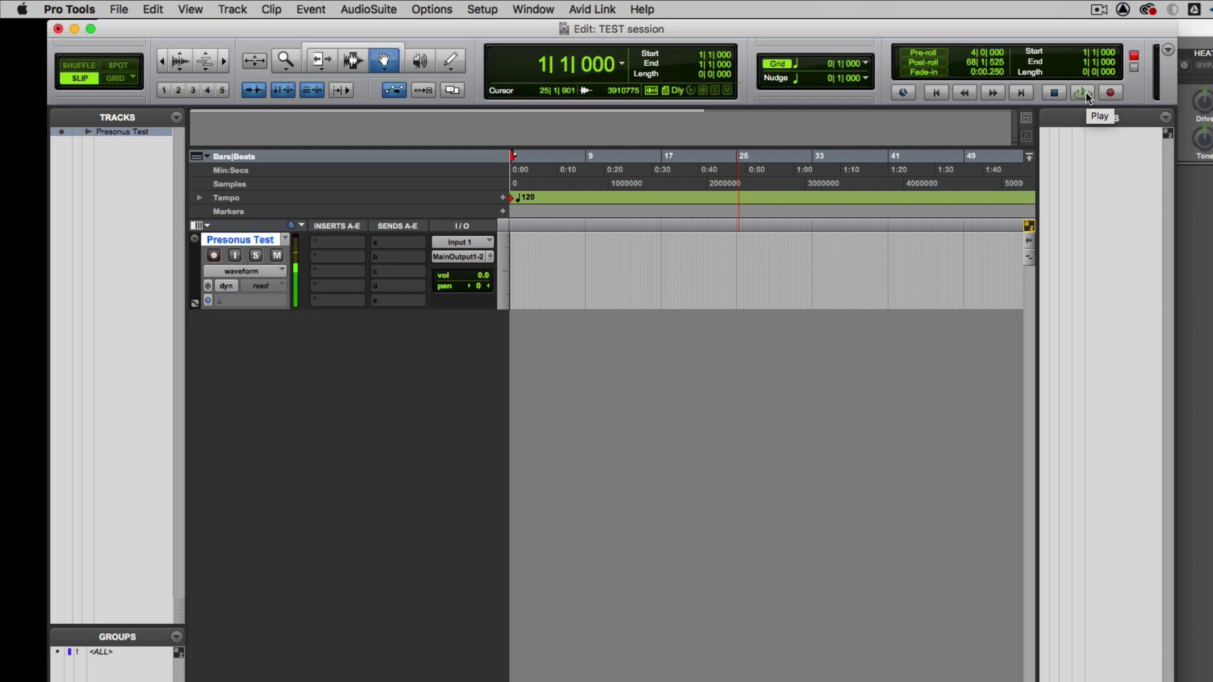
click(1085, 95)
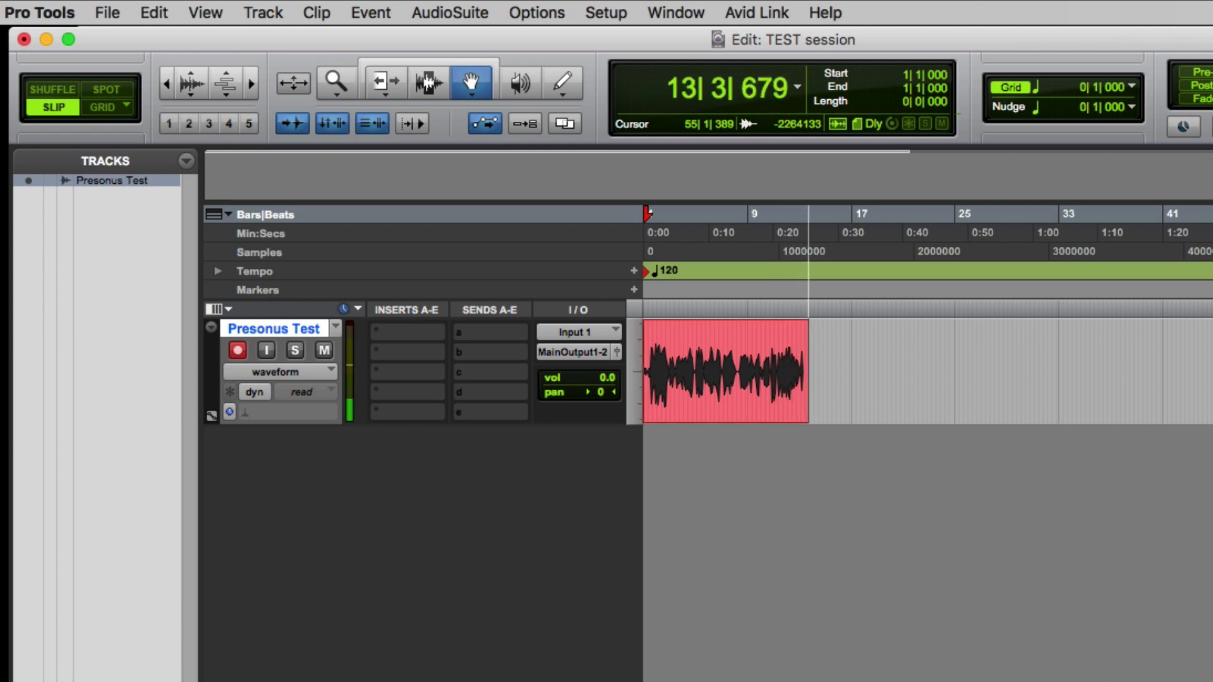
key(space)
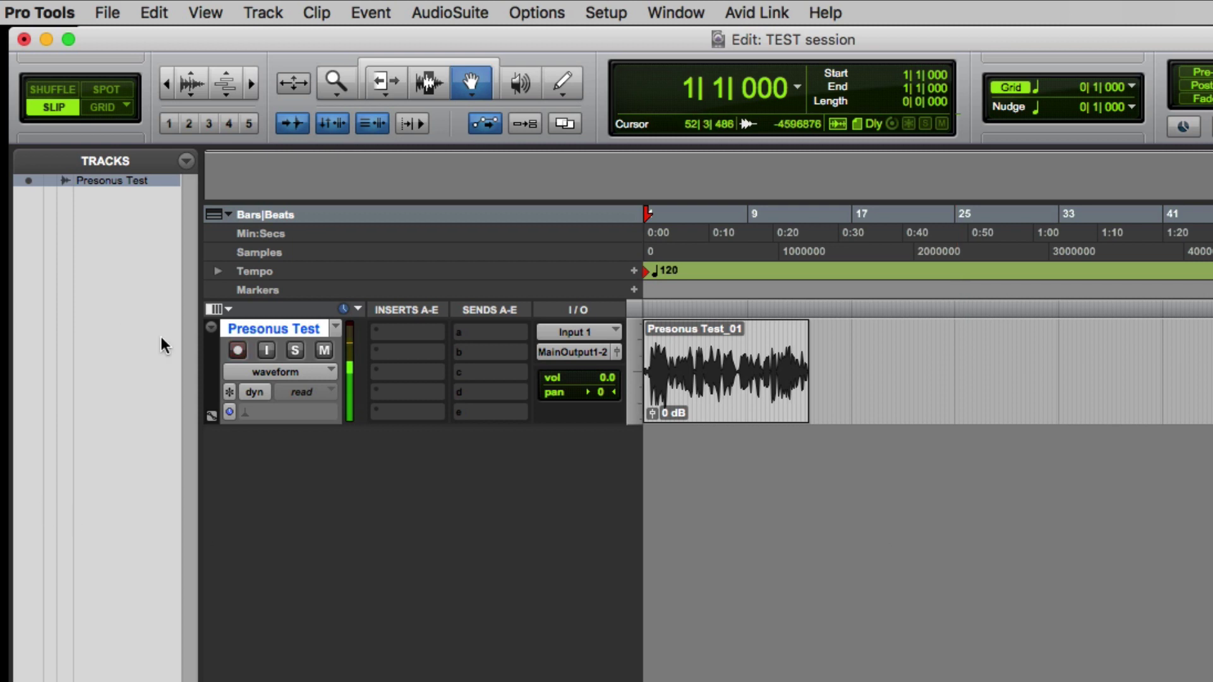
Disarm the Presonus Test track, play Presonus Test_01 from the start, then stop
click(237, 351)
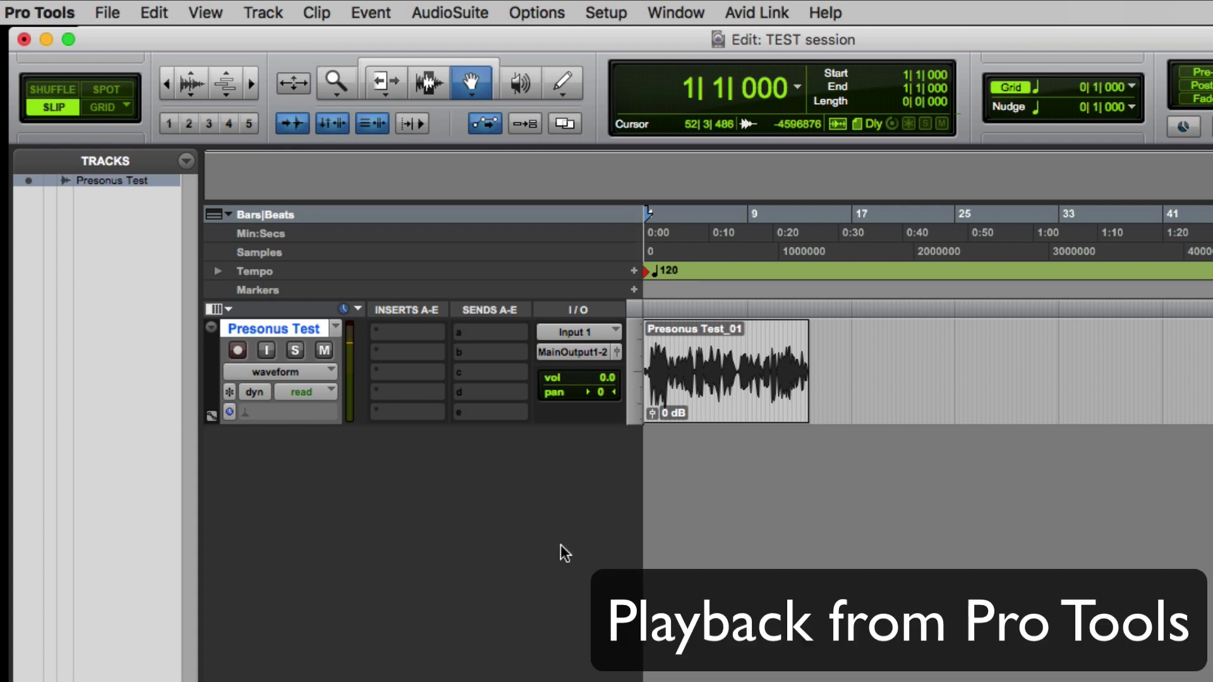
key(space)
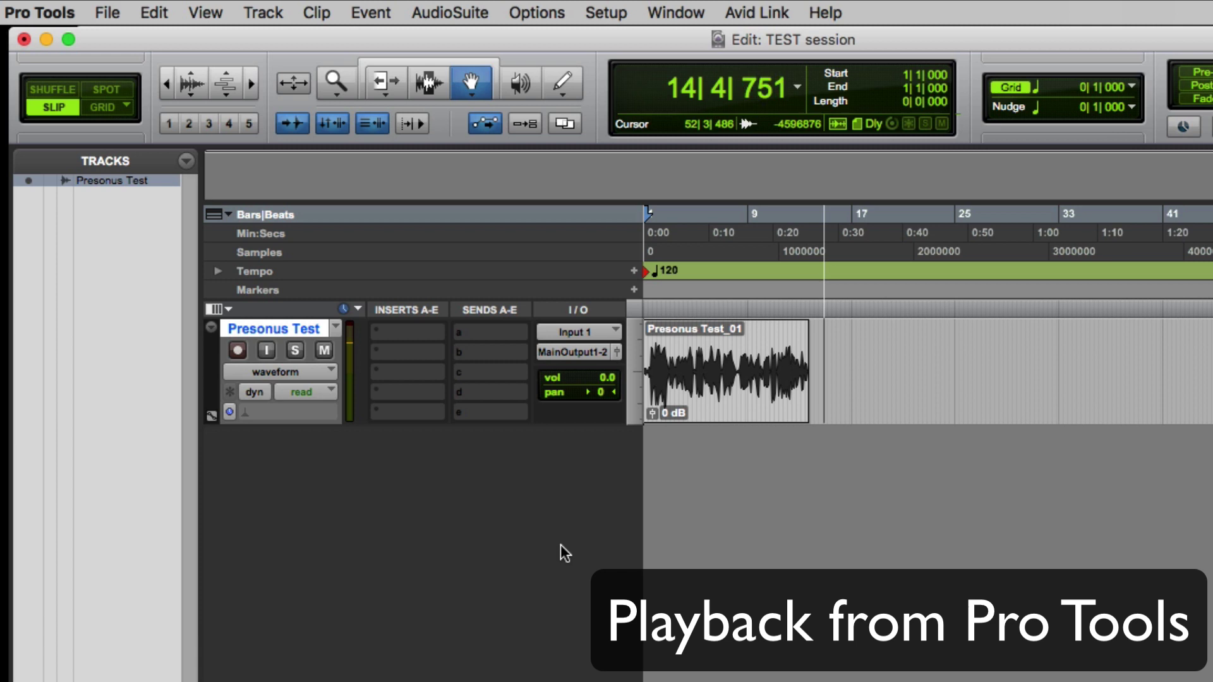
key(space)
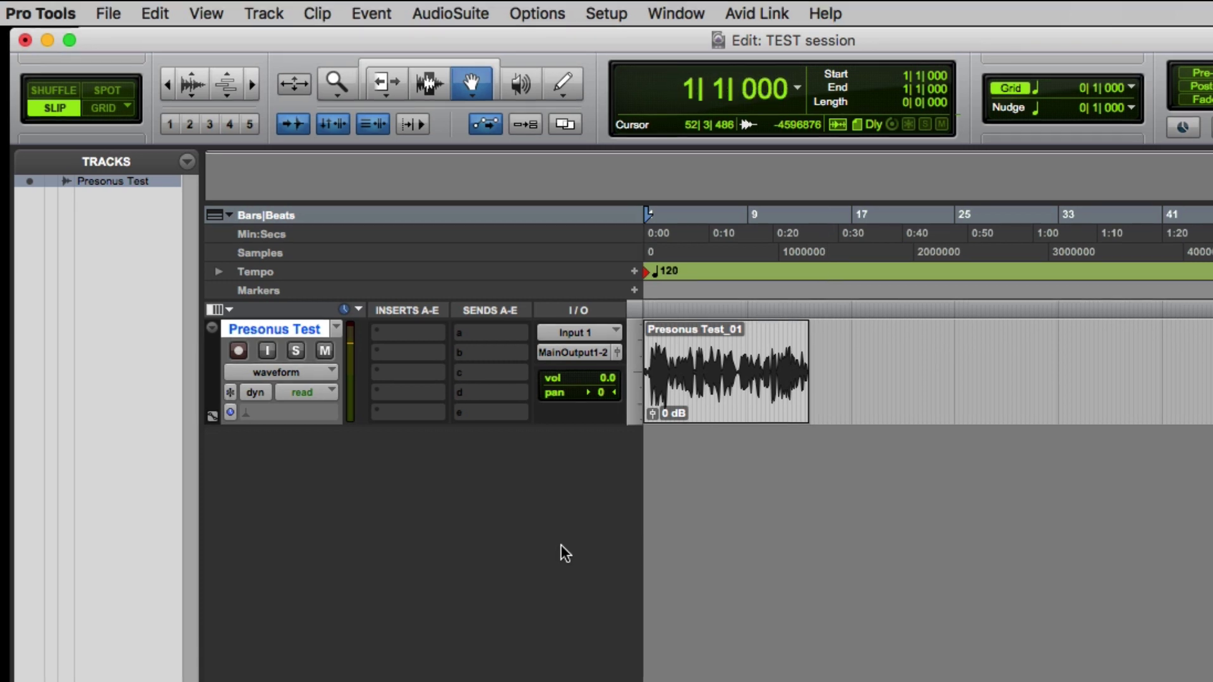